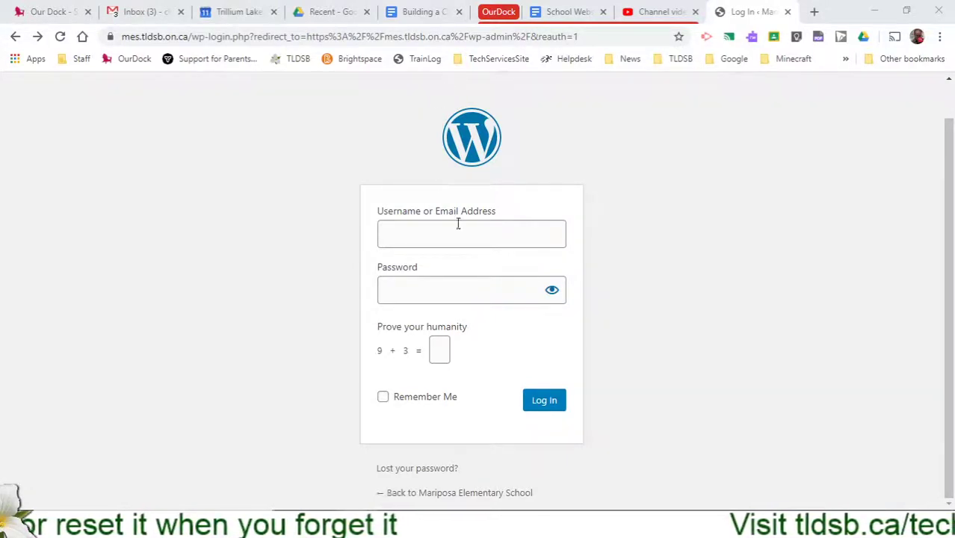
# - Go from the login form to the Lost Password page via 'Lost your password?'
pyautogui.moveTo(450, 329); pyautogui.dragTo(359, 354)
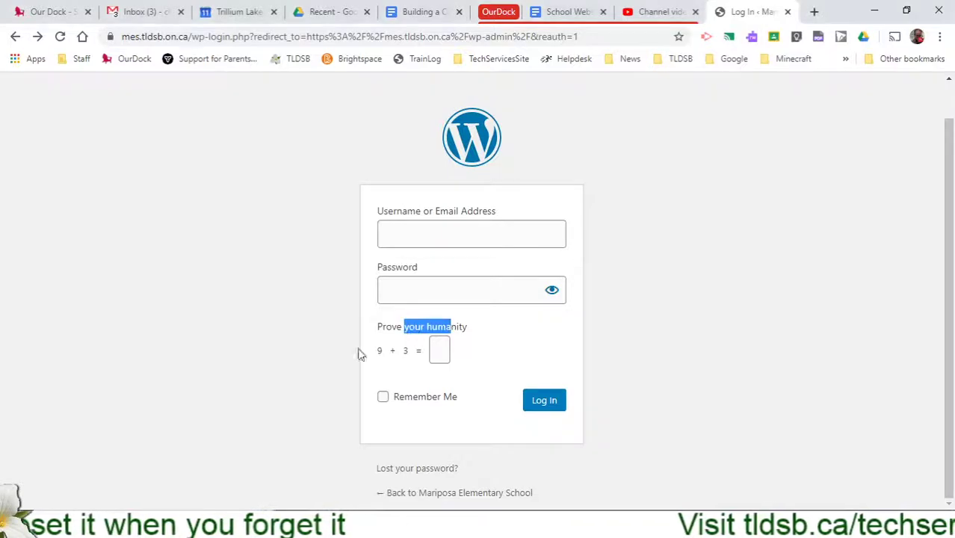
pyautogui.click(323, 351)
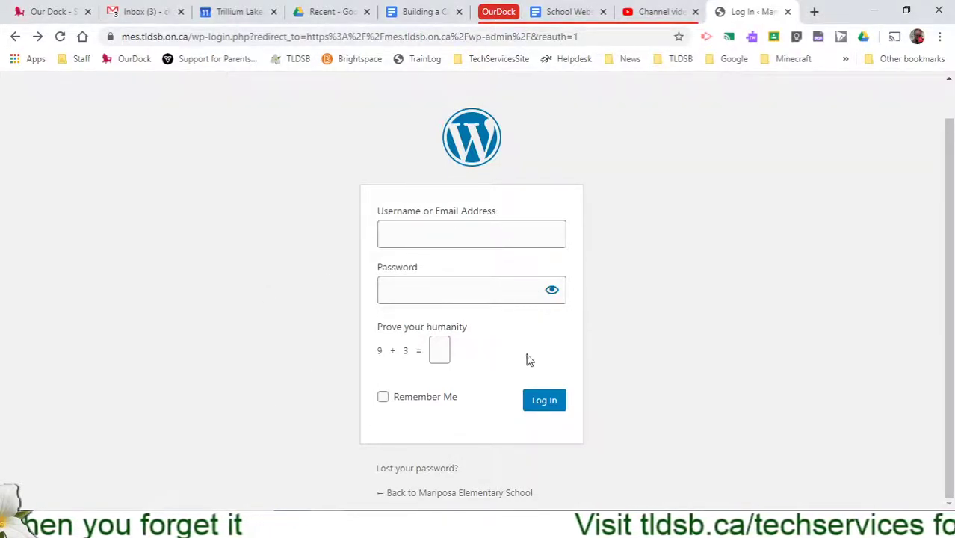
pyautogui.click(432, 469)
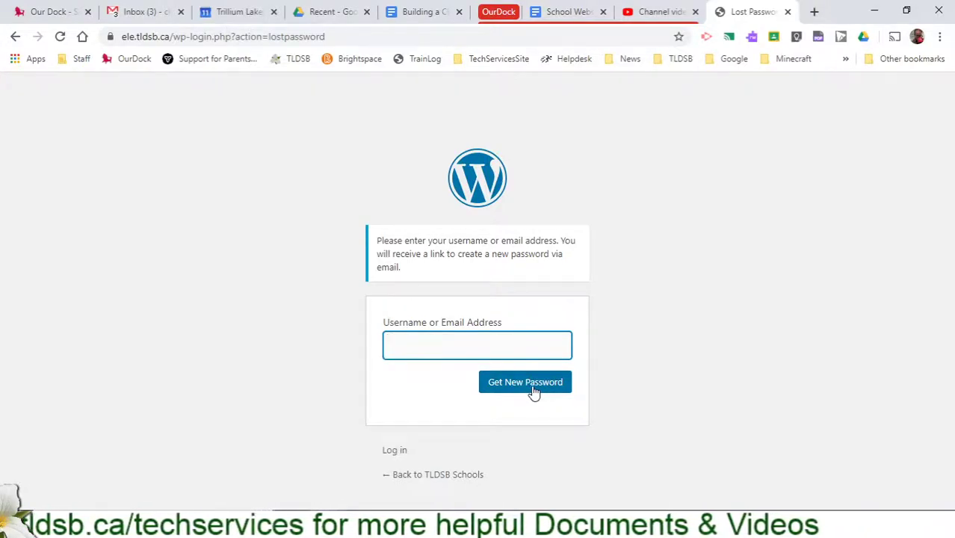
# - Switch to the Dashboard and open Edit My Profile from the Howdy menu
pyautogui.click(397, 507)
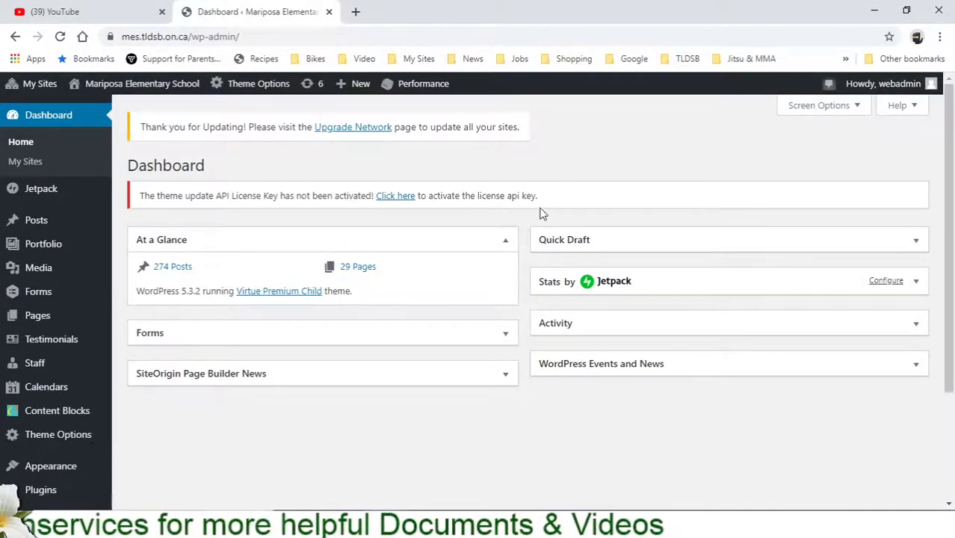
pyautogui.moveTo(903, 88)
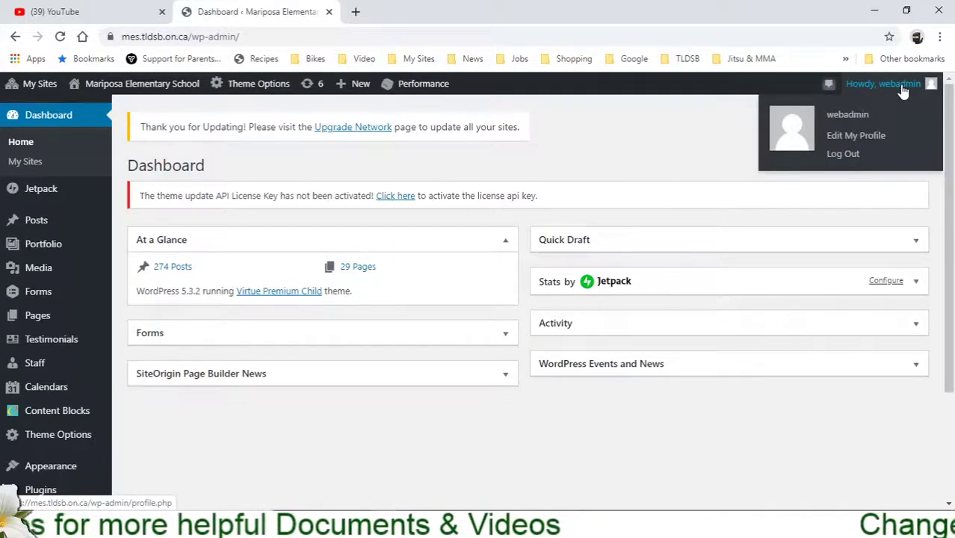
pyautogui.click(837, 139)
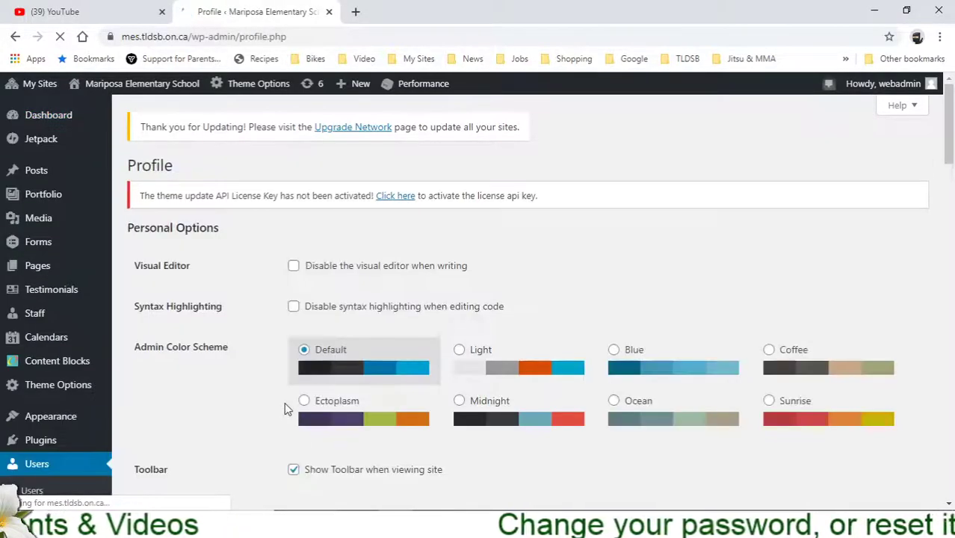
# - Review the username note in Name and the account e-mail in Contact Info
pyautogui.scroll(-3, 287, 409)
pyautogui.scroll(-3, 287, 409)
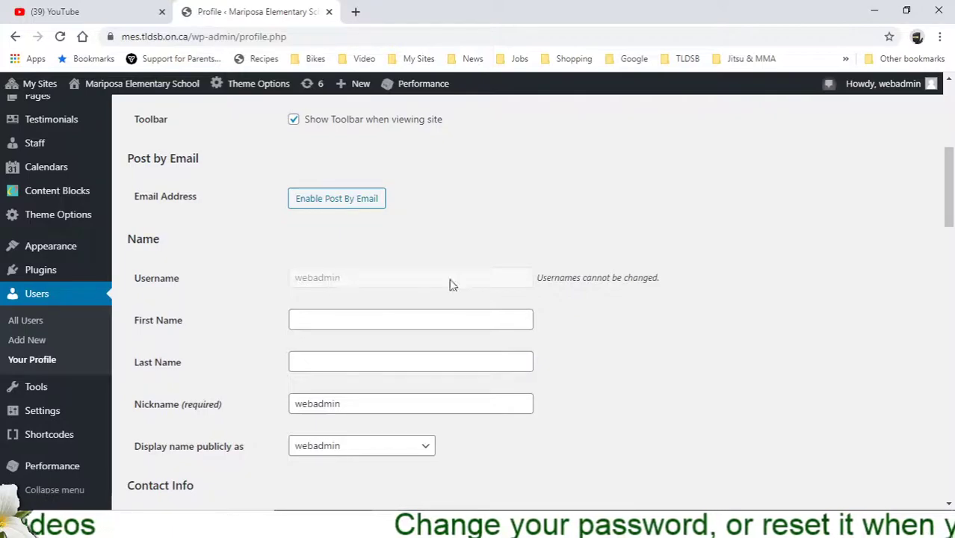
pyautogui.moveTo(561, 283); pyautogui.dragTo(659, 285)
pyautogui.click(658, 281)
pyautogui.scroll(-3, 565, 320)
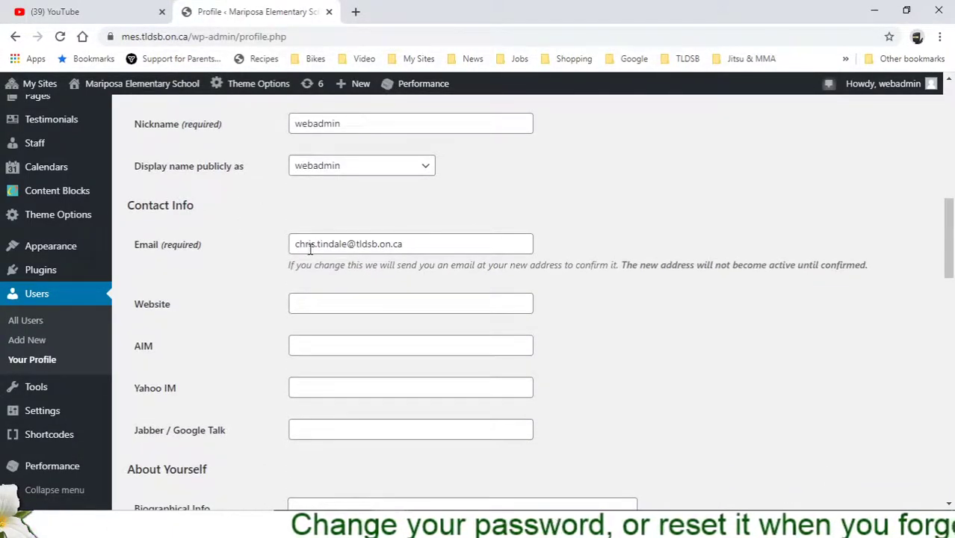
pyautogui.moveTo(308, 247); pyautogui.dragTo(424, 247)
pyautogui.click(641, 253)
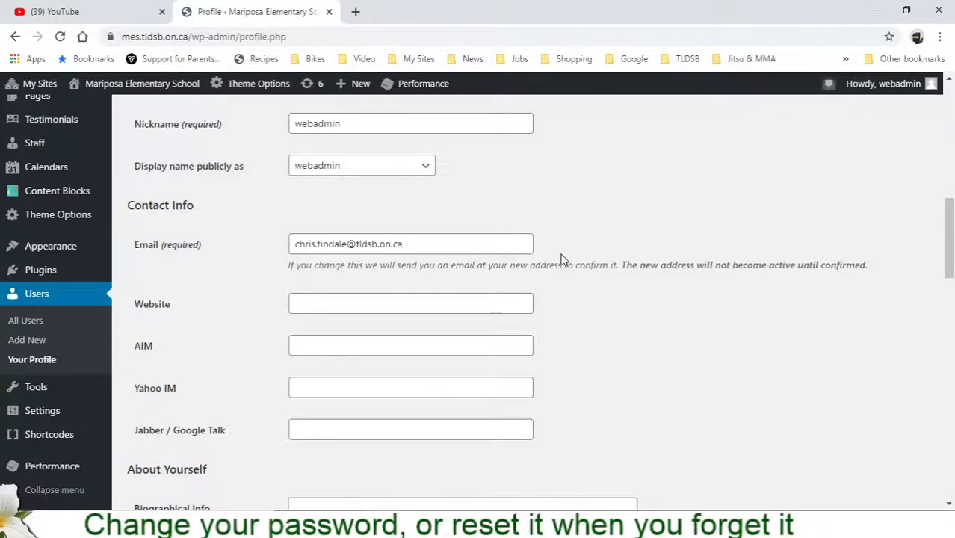
# - Generate a password in Account Management, then select and delete it
pyautogui.scroll(-8, 562, 258)
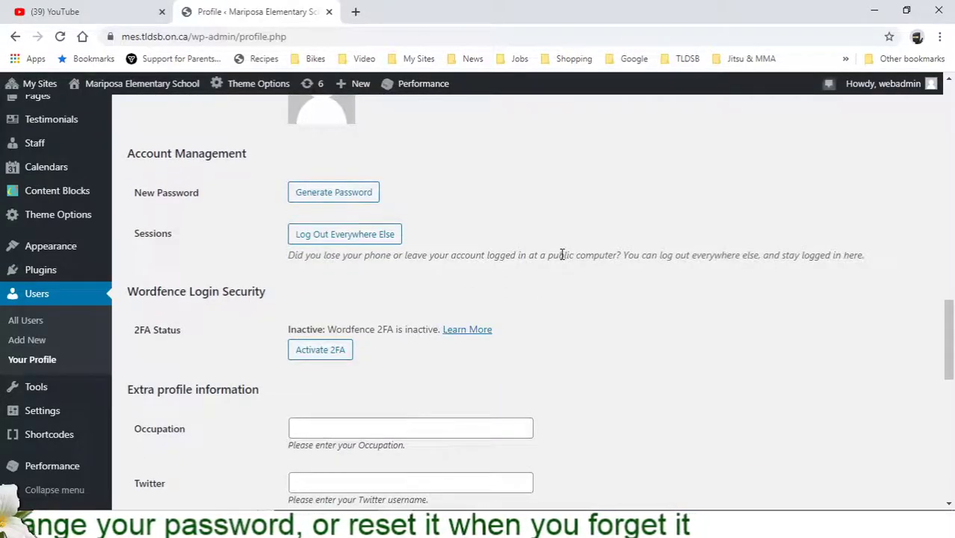
pyautogui.click(358, 192)
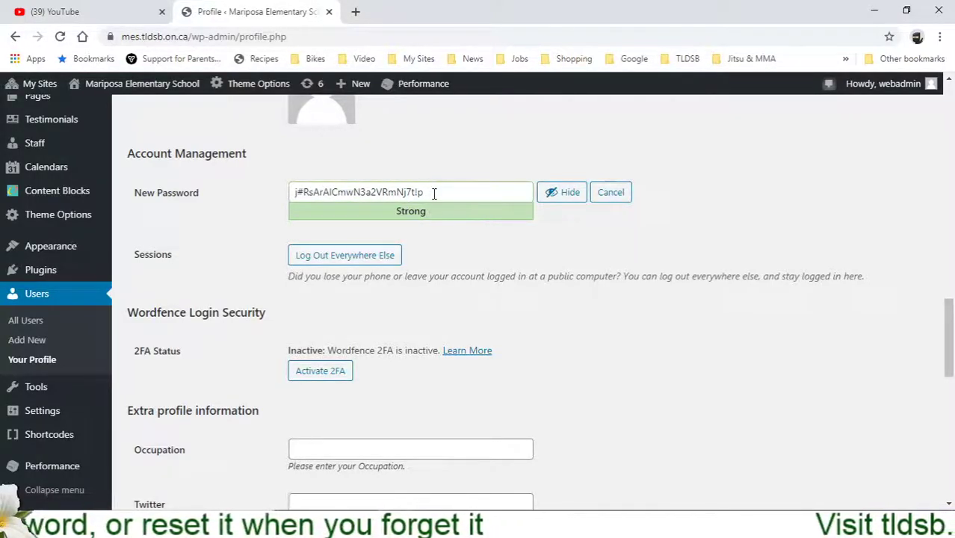
pyautogui.moveTo(434, 194); pyautogui.dragTo(299, 193)
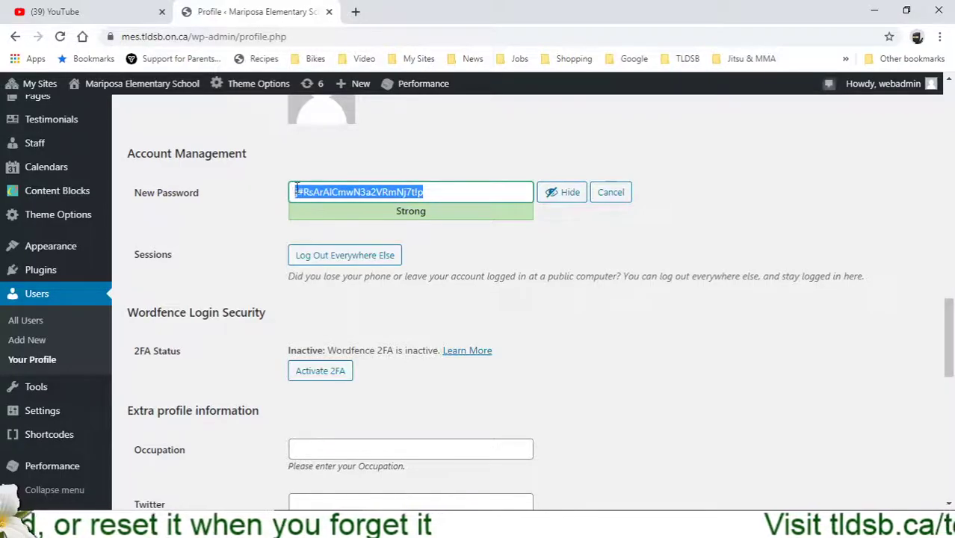
pyautogui.press('BackSpace')
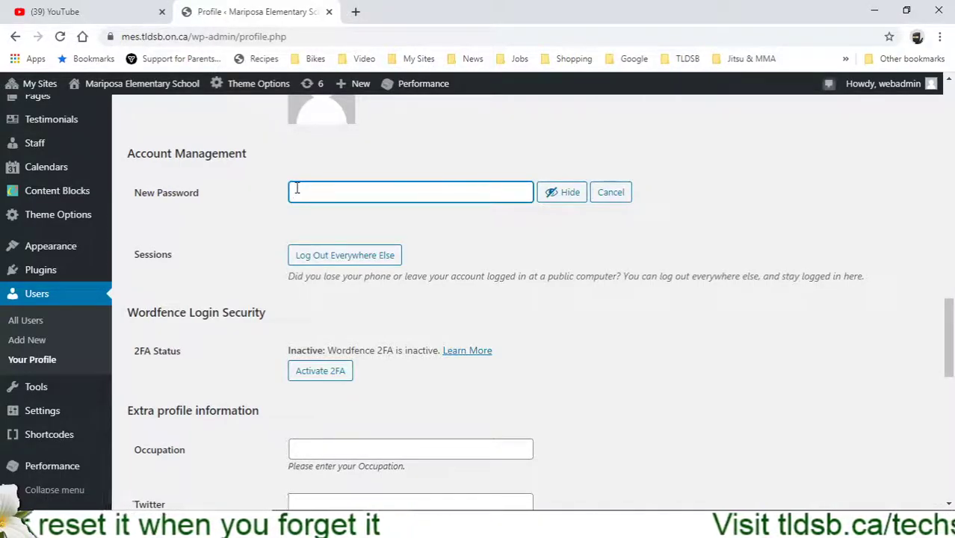
# - Type your own new password with numbers and symbols into the password field
pyautogui.write('My New ')
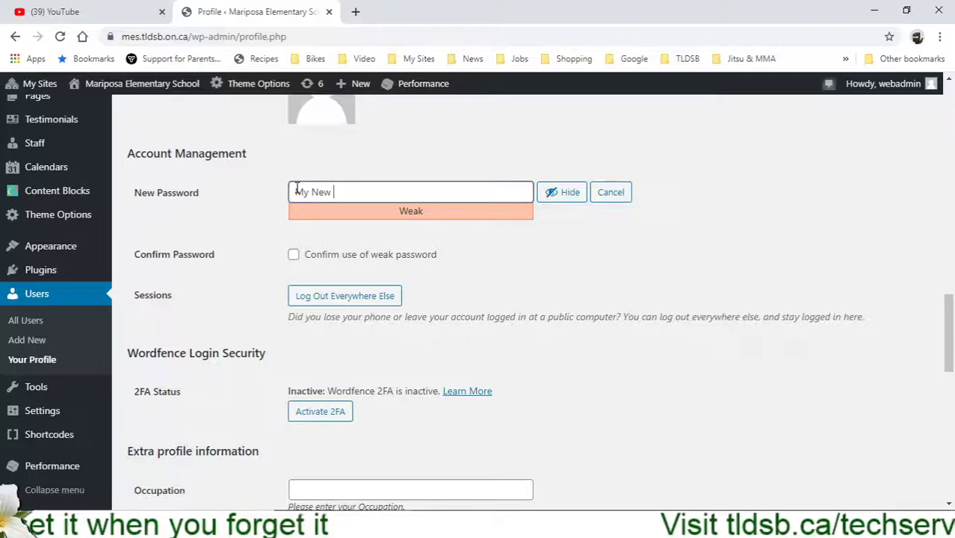
pyautogui.write('Password')
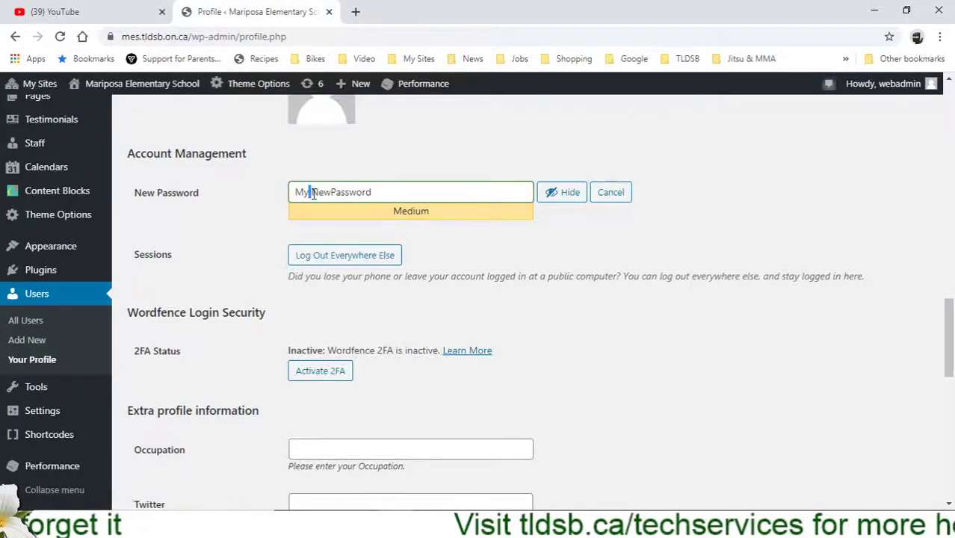
pyautogui.press('BackSpace')
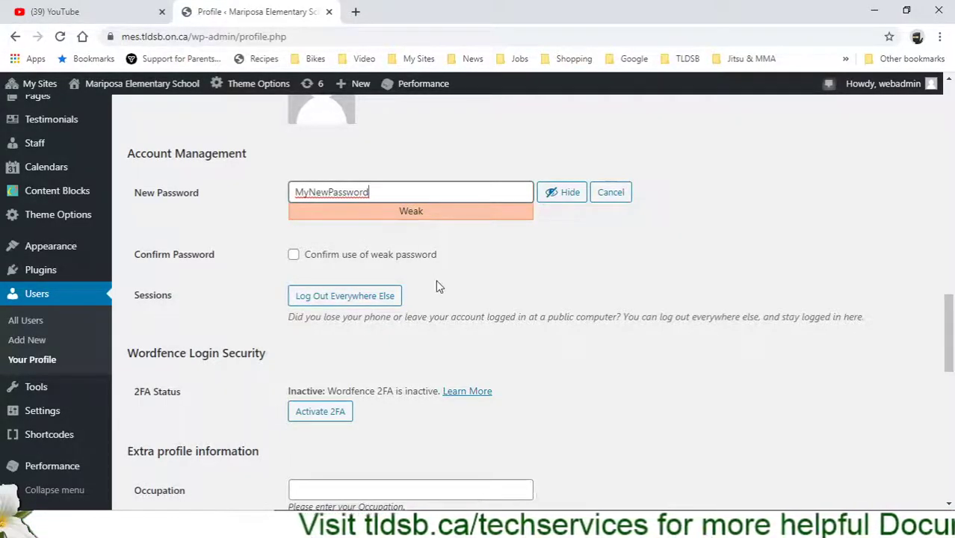
pyautogui.write('123')
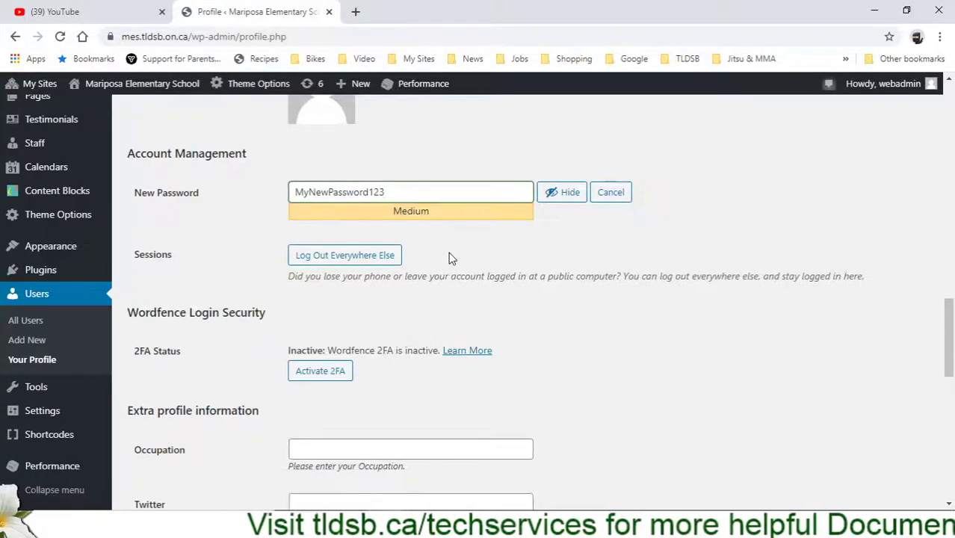
pyautogui.write('!@#')
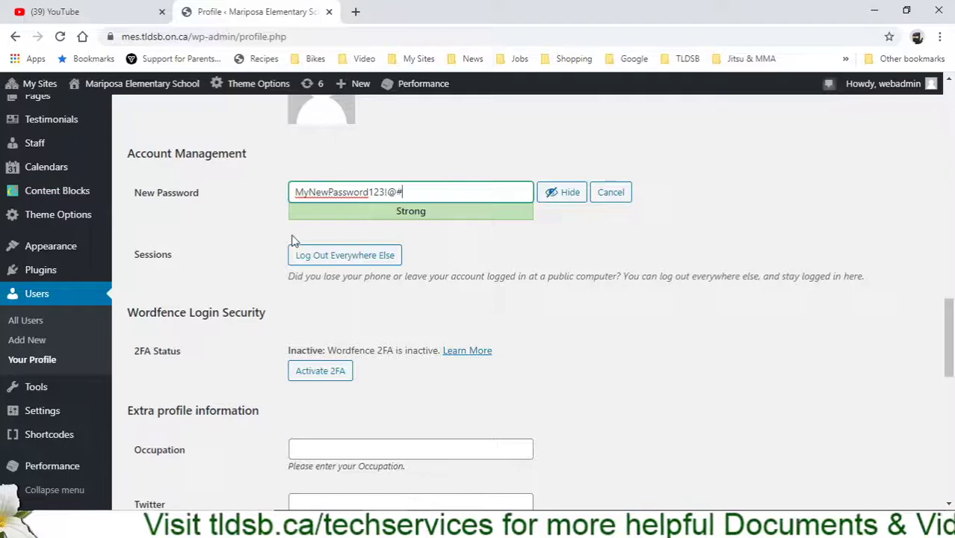
pyautogui.scroll(-10, 170, 334)
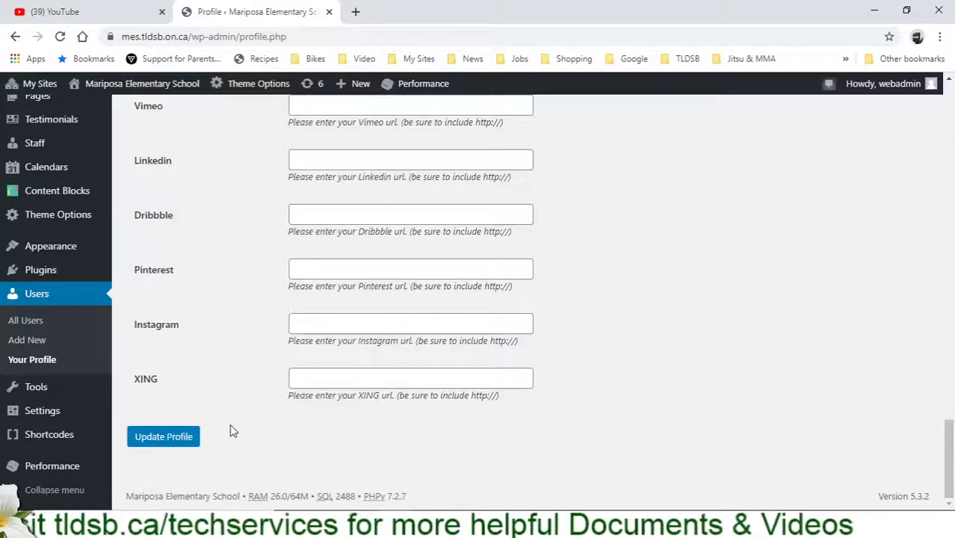
pyautogui.scroll(15, 231, 432)
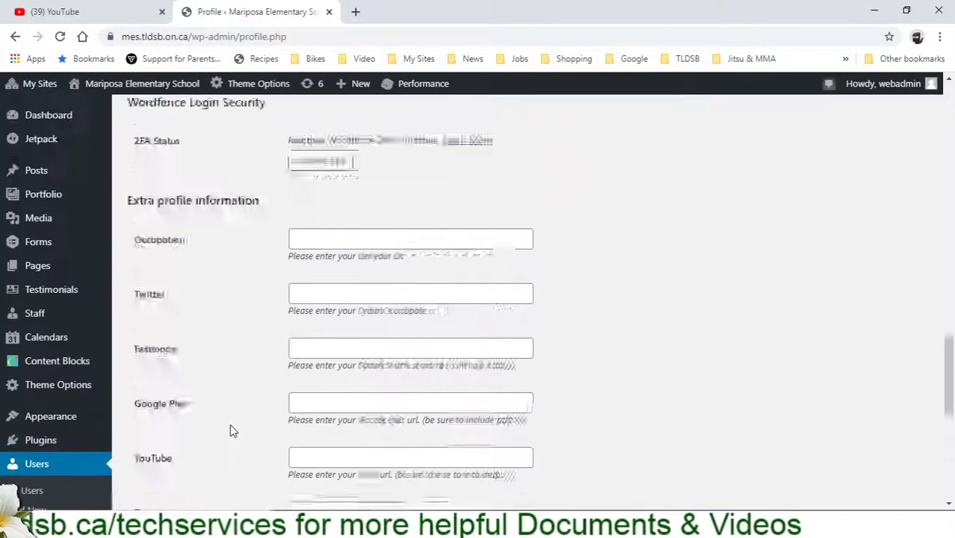
pyautogui.scroll(8, 232, 432)
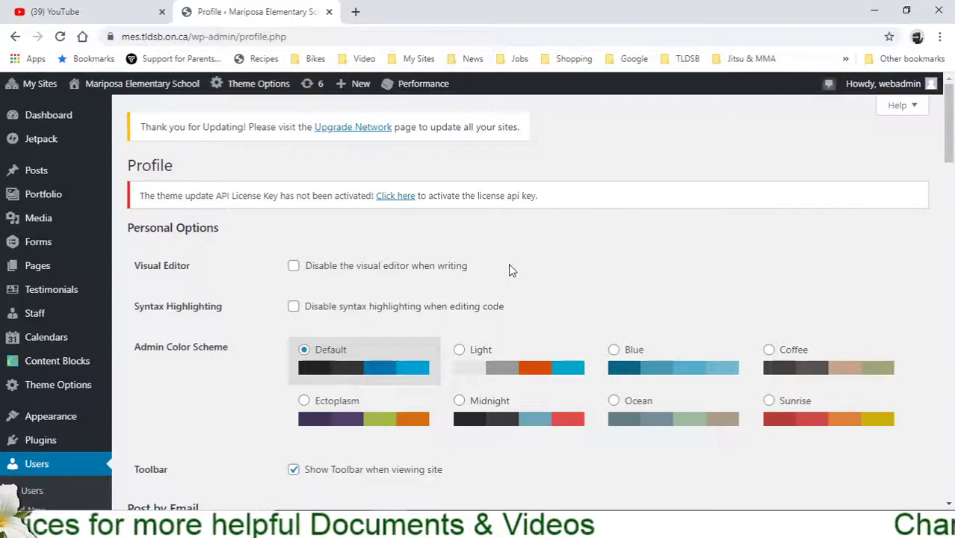
pyautogui.scroll(-5, 222, 302)
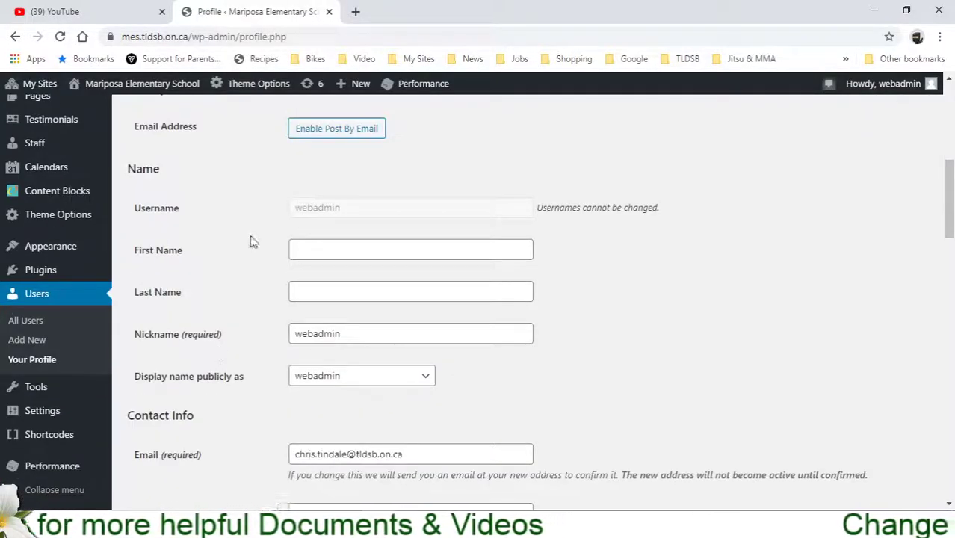
# - Remove the password's trailing digits and symbols, then return to the top of the Profile page
pyautogui.scroll(-10, 254, 240)
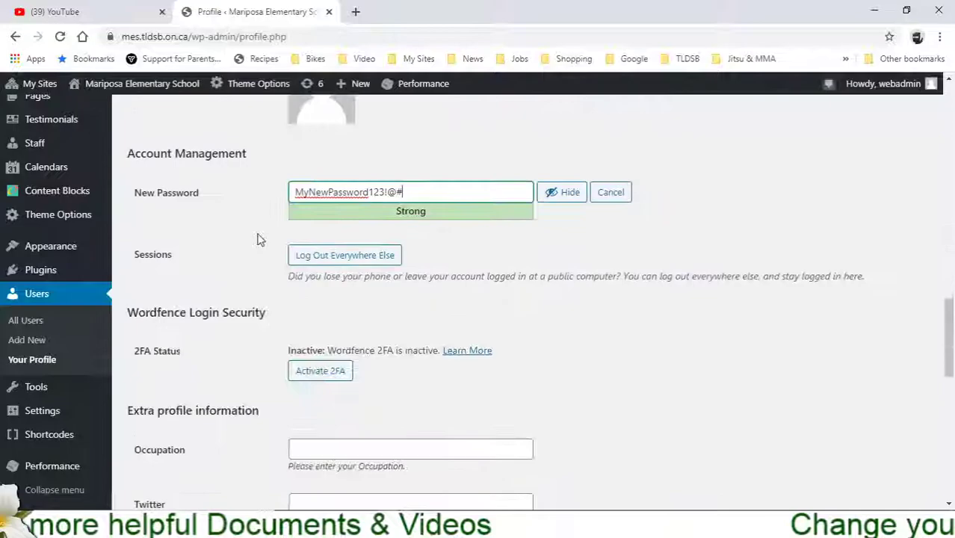
pyautogui.press('BackSpace')
pyautogui.press('BackSpace')
pyautogui.press('BackSpace')
pyautogui.press('BackSpace')
pyautogui.press('BackSpace')
pyautogui.press('BackSpace')
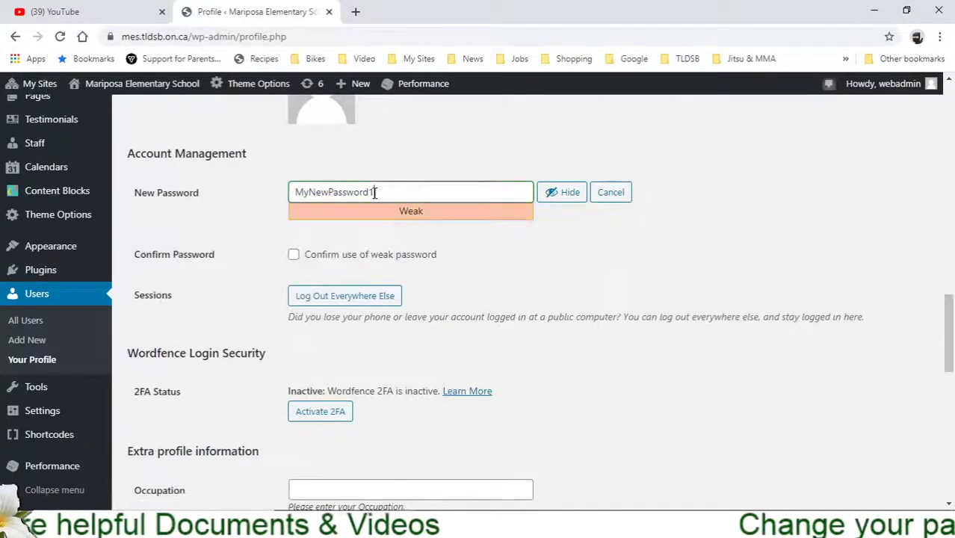
pyautogui.scroll(-15, 242, 404)
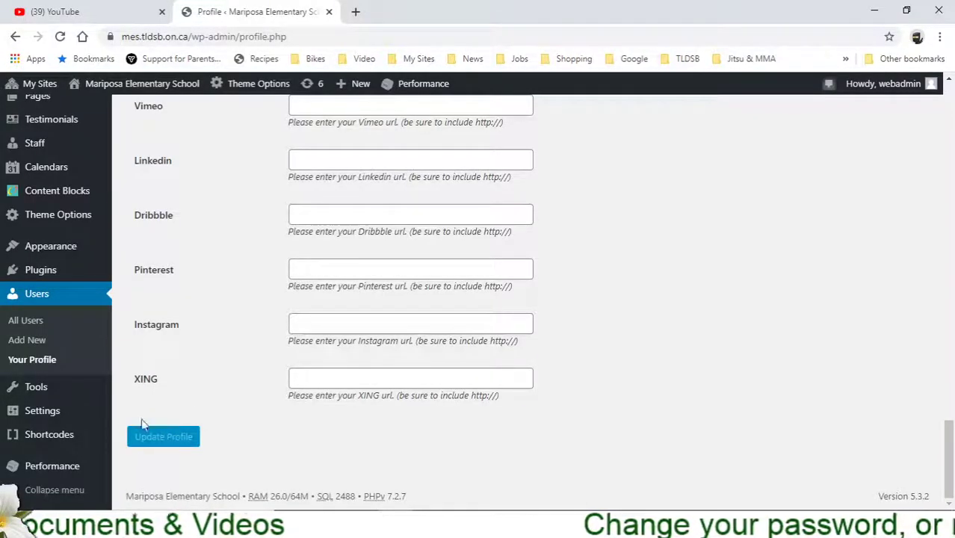
pyautogui.scroll(10, 249, 420)
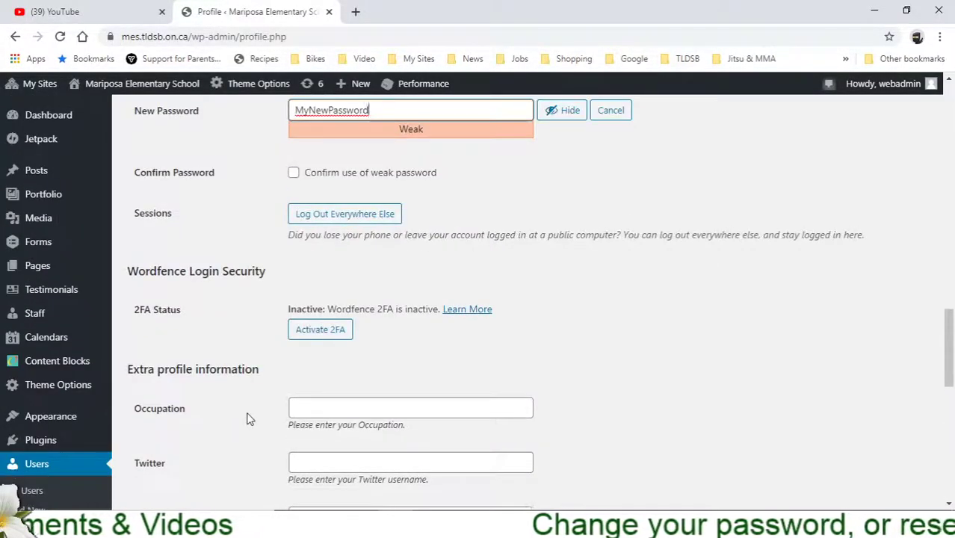
pyautogui.scroll(2, 249, 419)
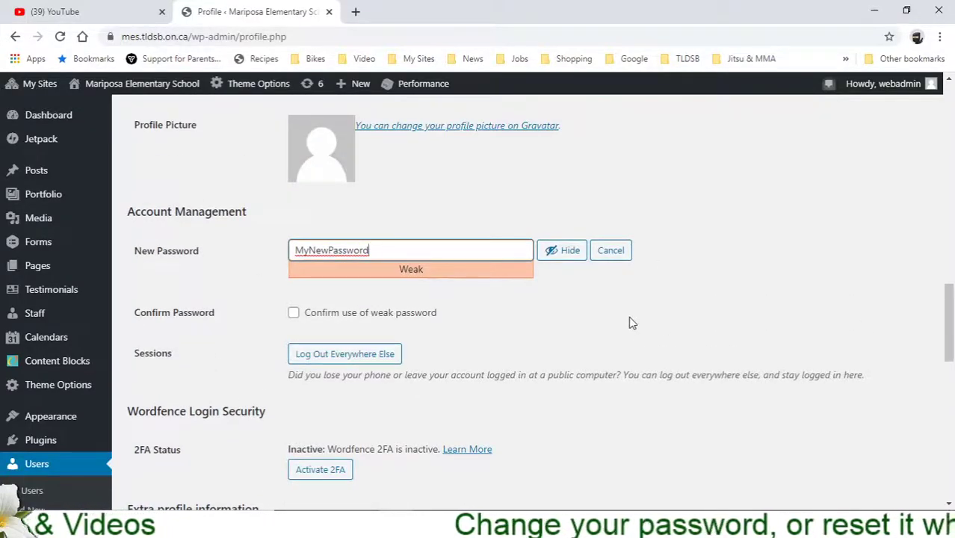
pyautogui.scroll(4, 251, 342)
pyautogui.scroll(10, 250, 342)
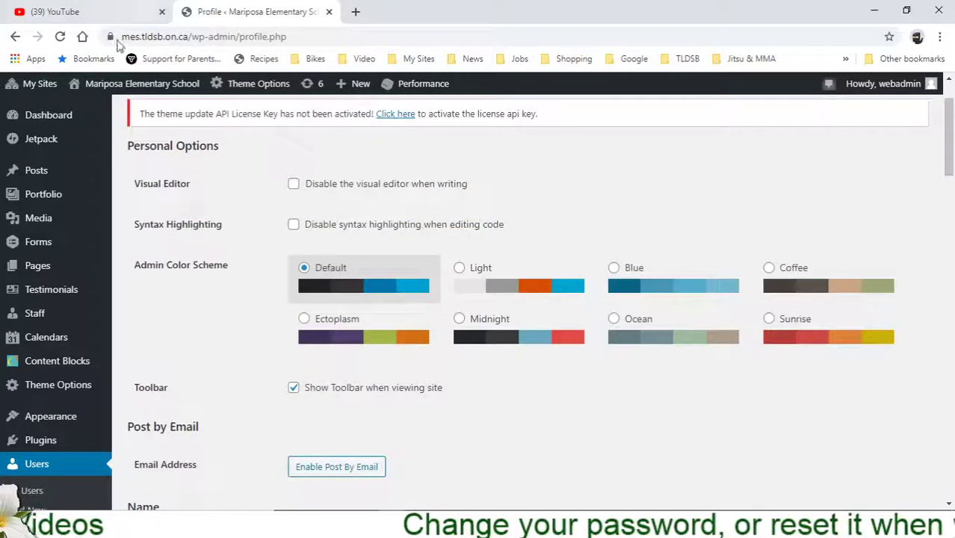